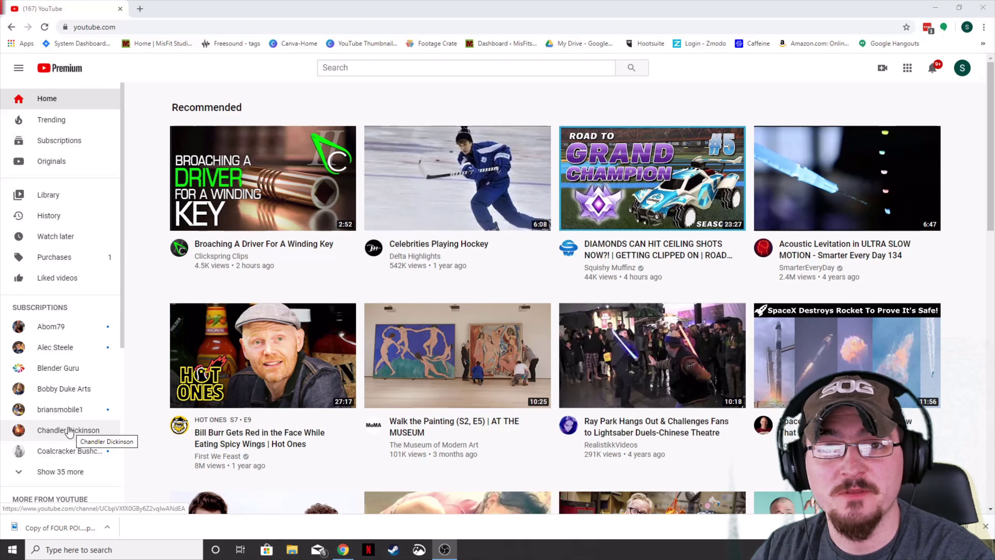
# Step: Open YouTube Studio and upload the video file "Pushing past... Gold.mp4" from File Explorer
pyautogui.click(963, 69)
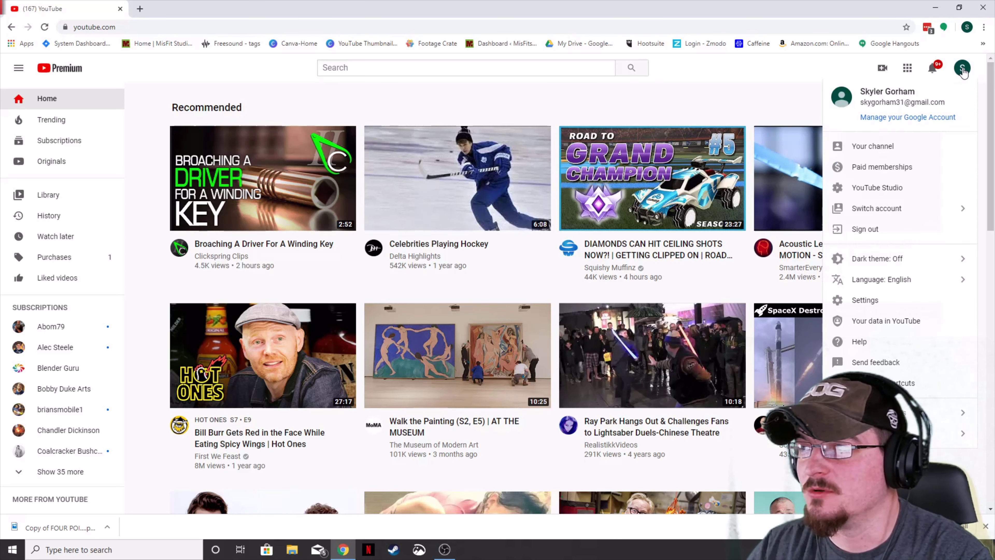
pyautogui.click(885, 188)
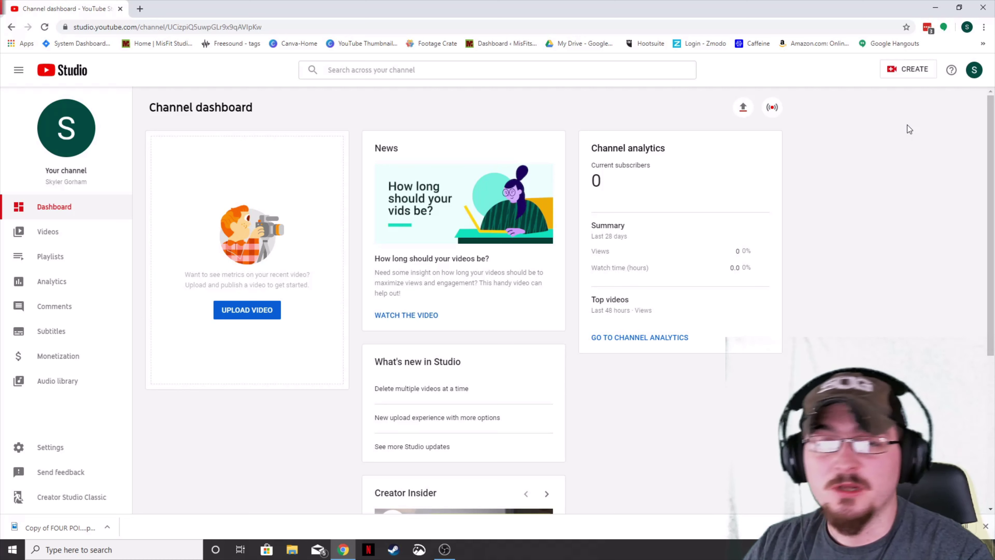
pyautogui.click(913, 77)
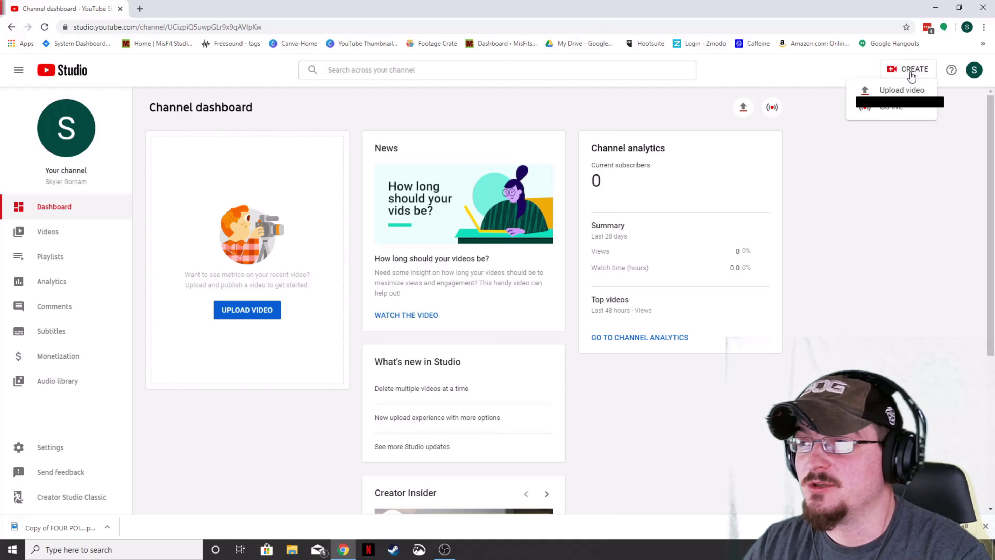
pyautogui.click(906, 90)
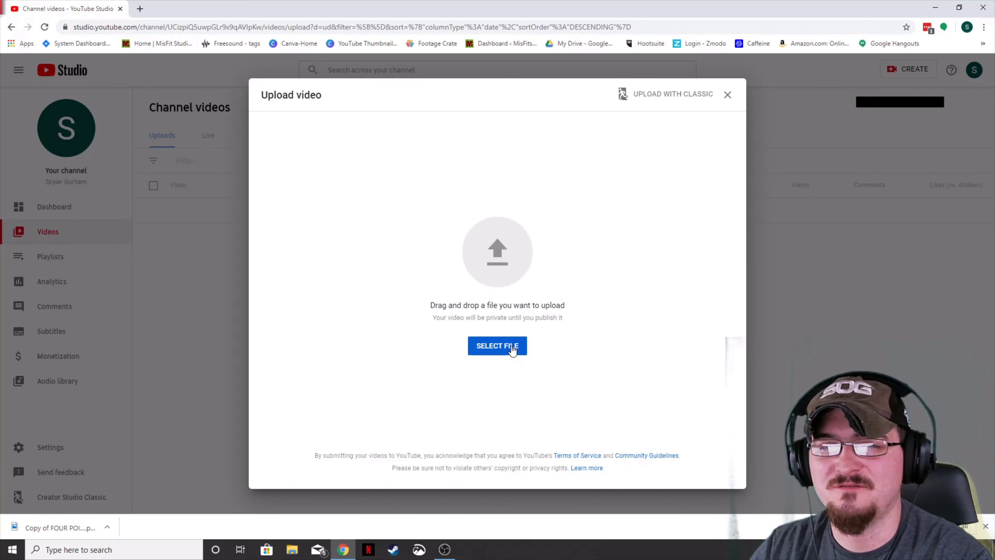
pyautogui.press('super+e')
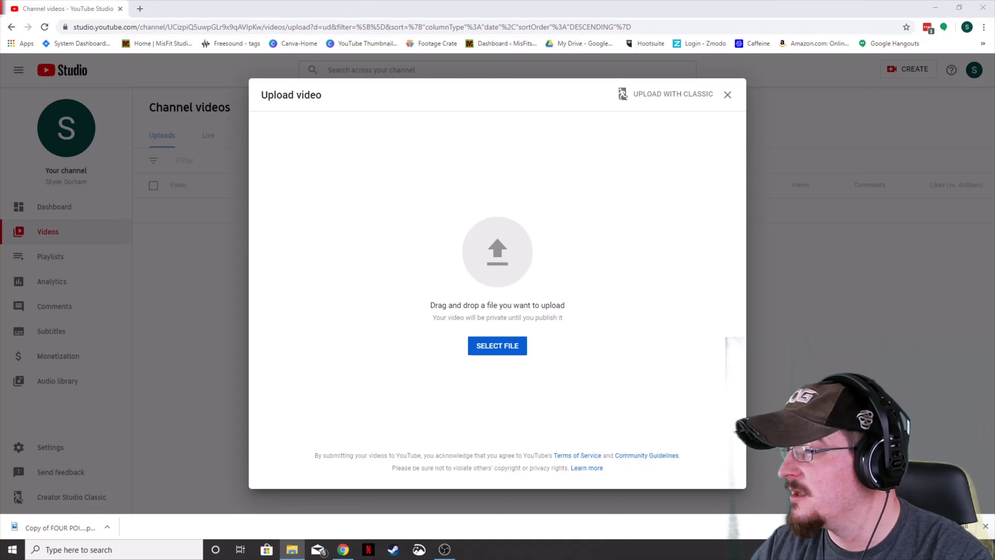
pyautogui.moveTo(494, 270); pyautogui.dragTo(494, 281)
# Step: Edit the video title to read "Pushing past...Gold?"
pyautogui.click(371, 197)
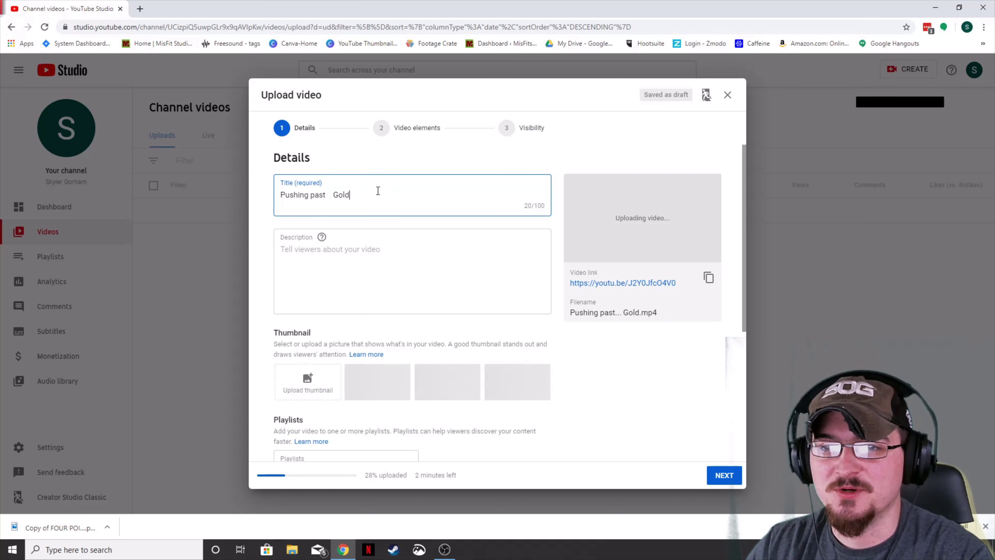
pyautogui.click(331, 212)
pyautogui.press('BackSpace')
pyautogui.press('BackSpace')
pyautogui.press('BackSpace')
pyautogui.press('BackSpace')
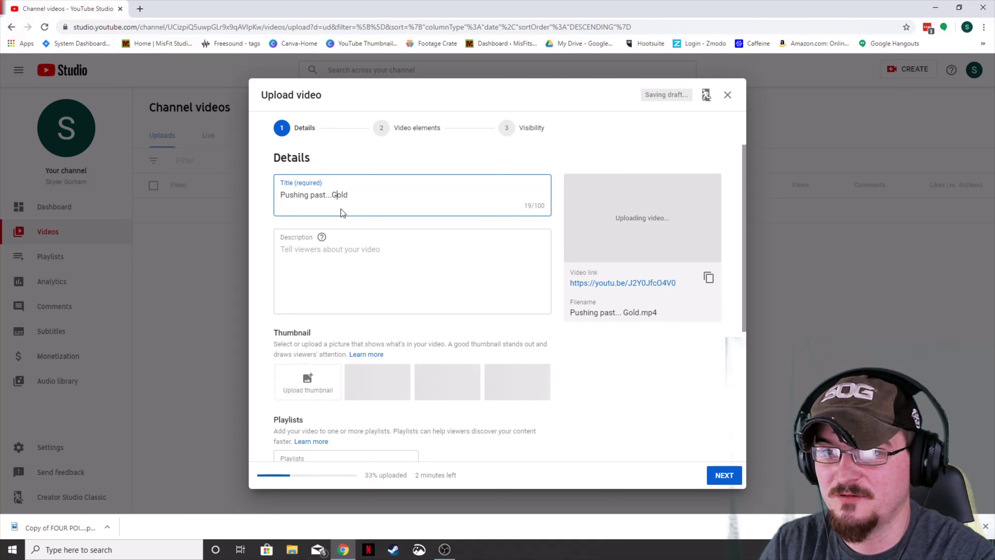
pyautogui.press('Tab')
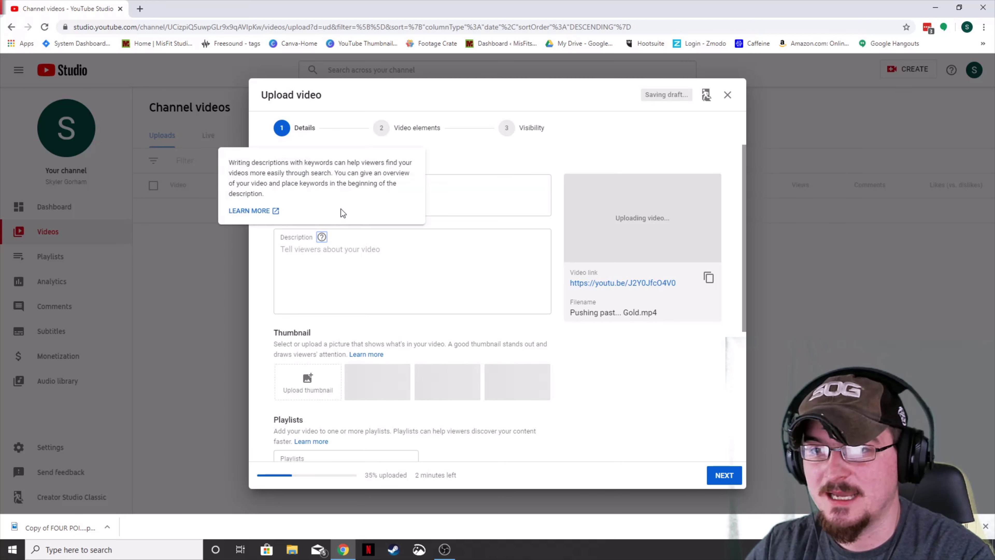
pyautogui.click(508, 260)
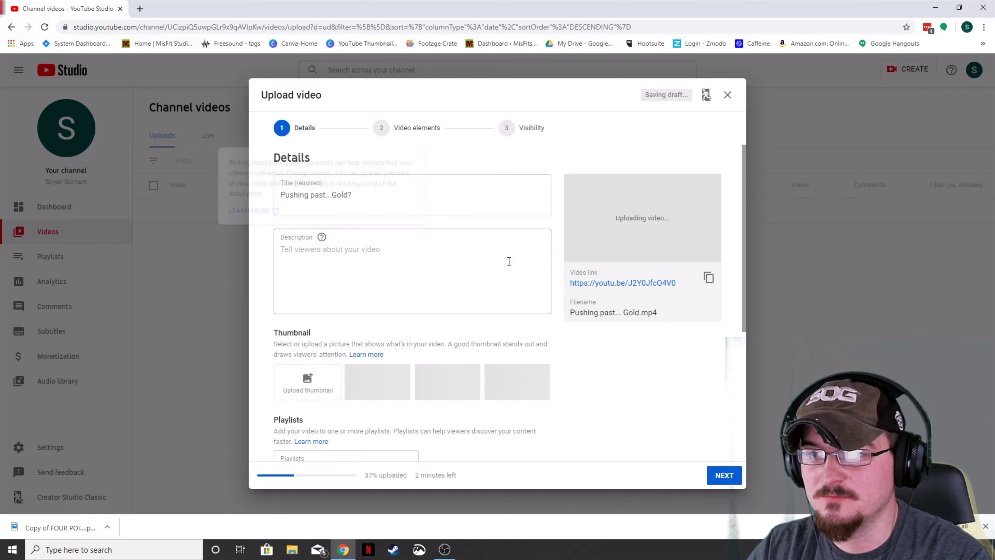
pyautogui.click(364, 196)
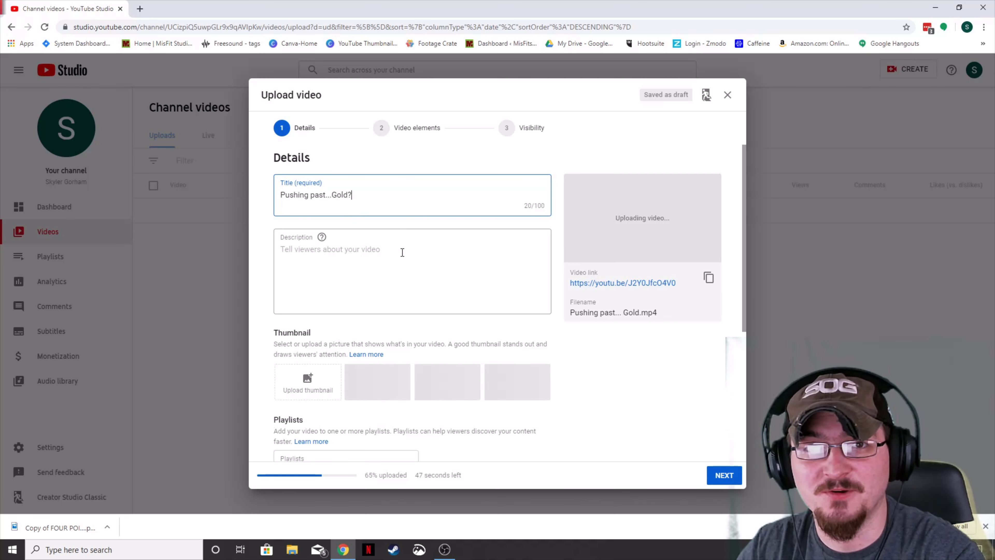
# Step: Describe the video as a game clip of the player in a 1v1 match in Rocket League, followed by a Twitter heading and profile link
pyautogui.click(385, 255)
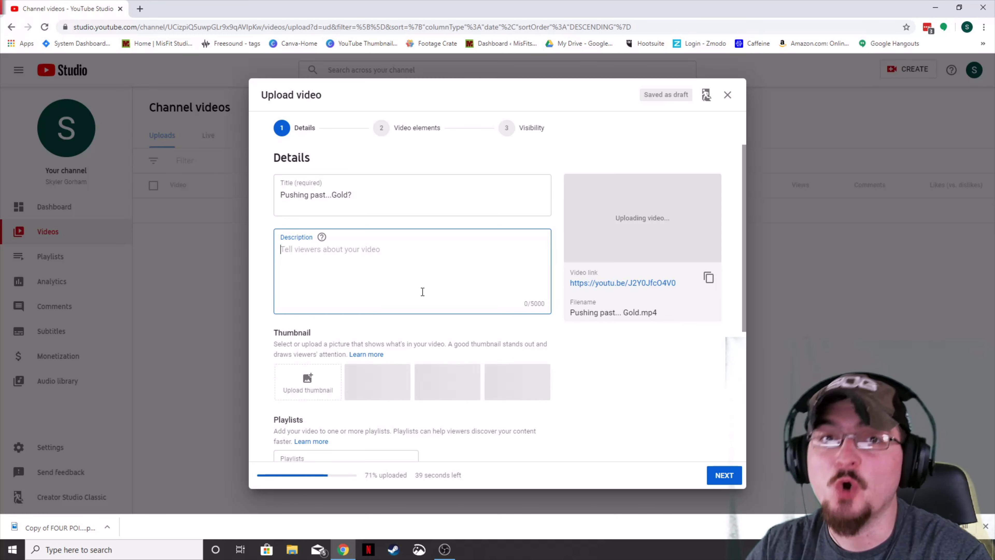
pyautogui.write('Game clip of Gorhamian in a 1v1 match in Rocket League  Twitter https://twitter.com/Gorhamian1')
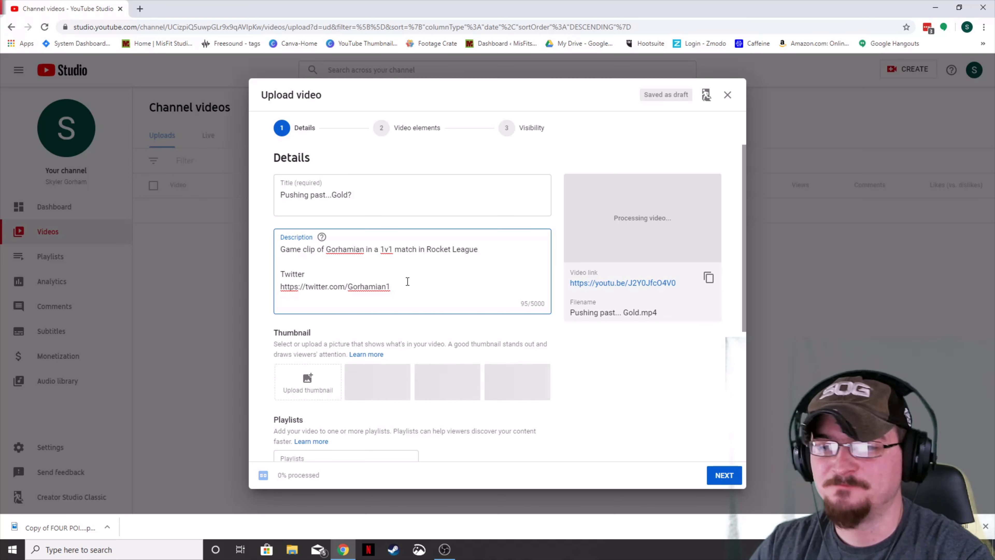
# Step: Add the custom "Rocket League 1v1 Highlight Clip" image as the video's thumbnail
pyautogui.scroll(-1, 407, 282)
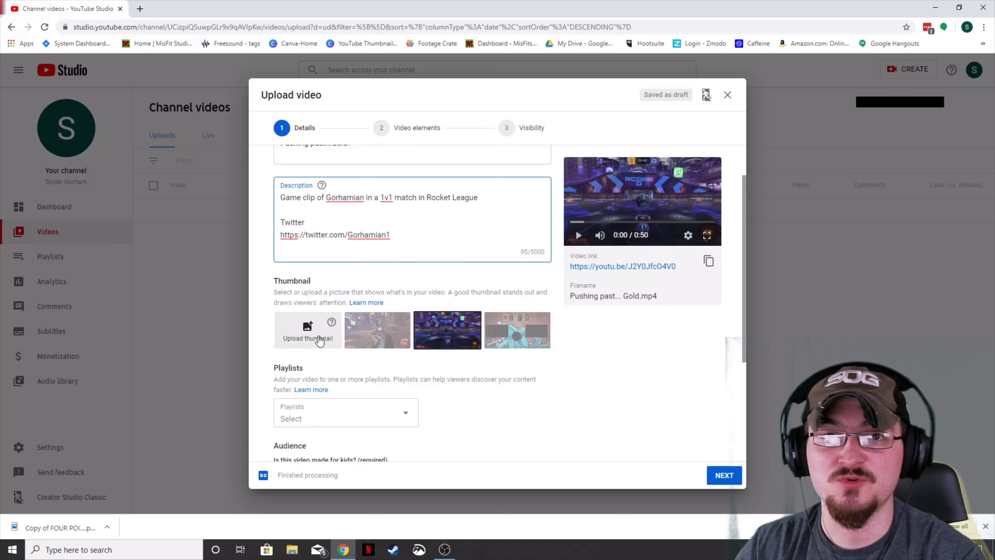
pyautogui.click(319, 340)
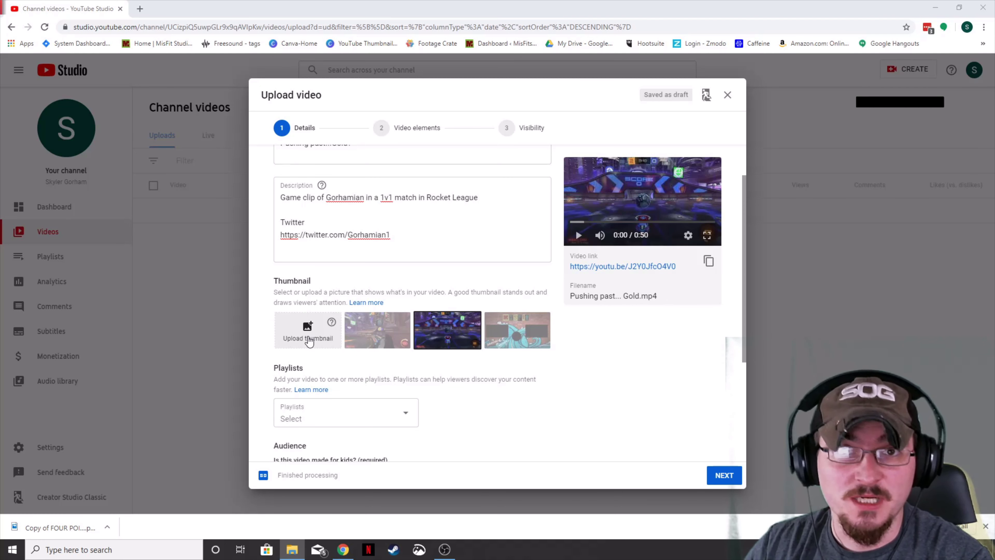
pyautogui.moveTo(665, 396); pyautogui.dragTo(284, 333)
# Step: Create a public playlist named "Rocket League" and add the video to it
pyautogui.scroll(-4, 470, 392)
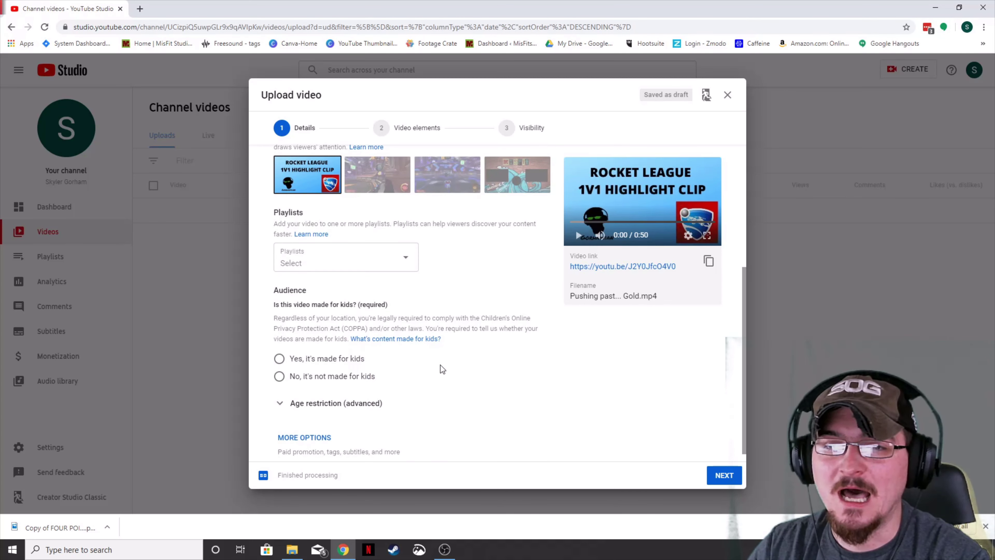
pyautogui.scroll(1, 440, 365)
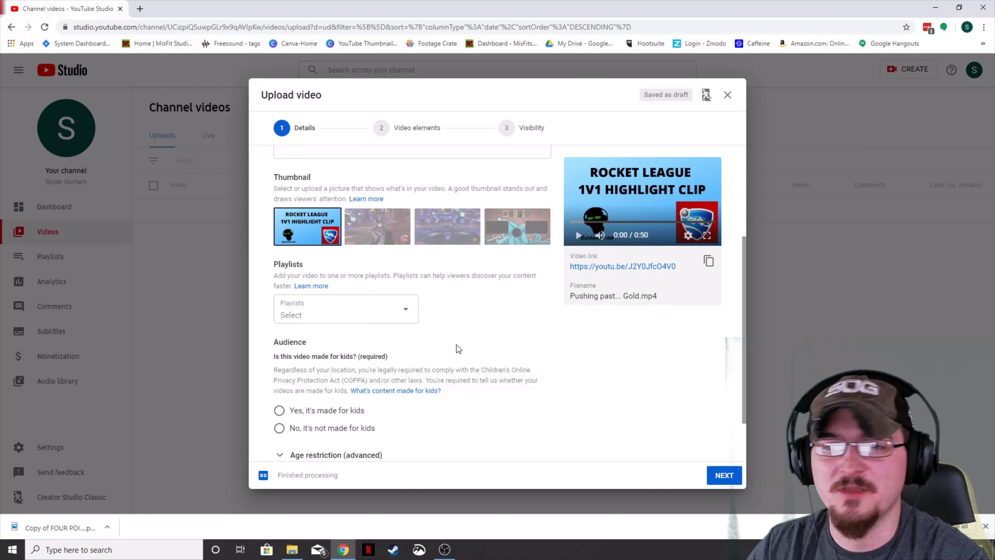
pyautogui.click(407, 312)
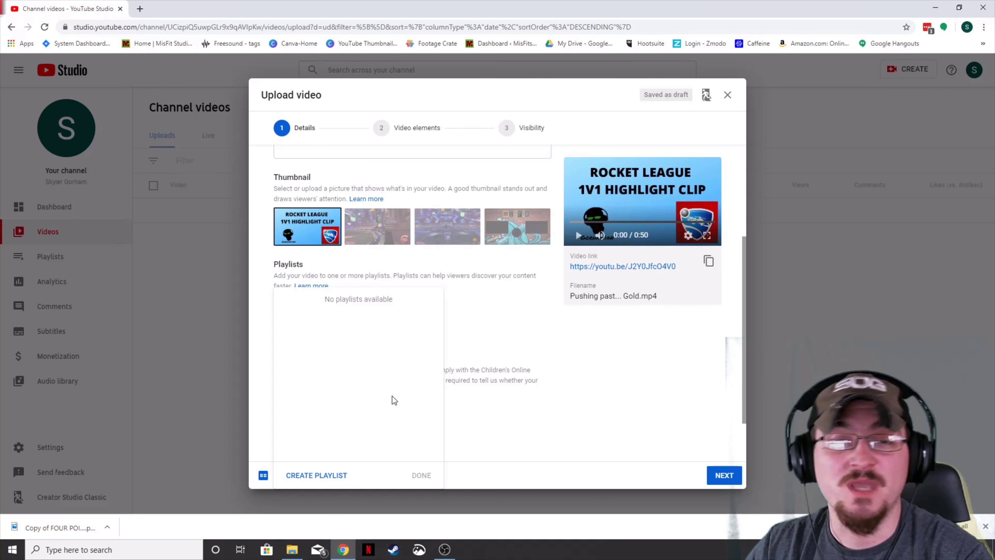
pyautogui.click(322, 475)
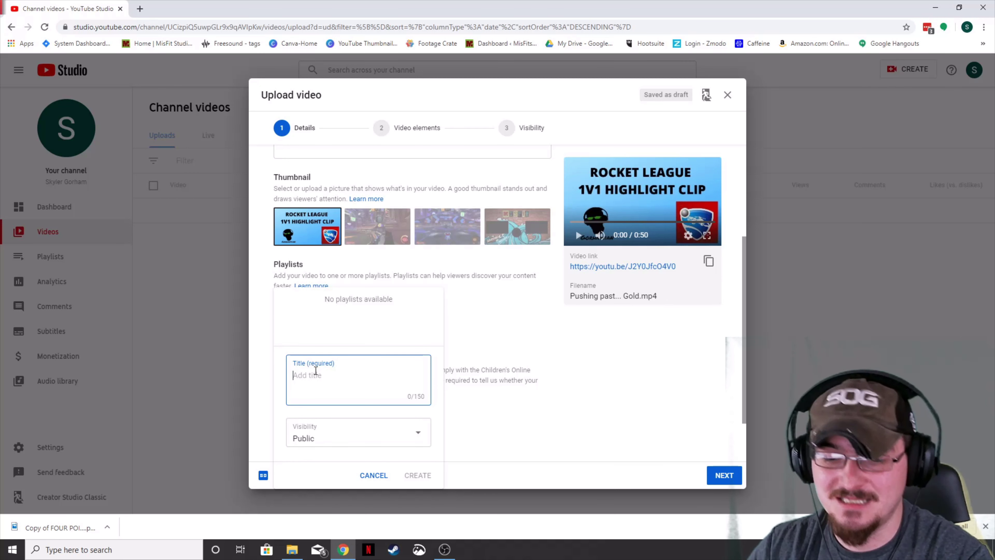
pyautogui.write('Rocket League')
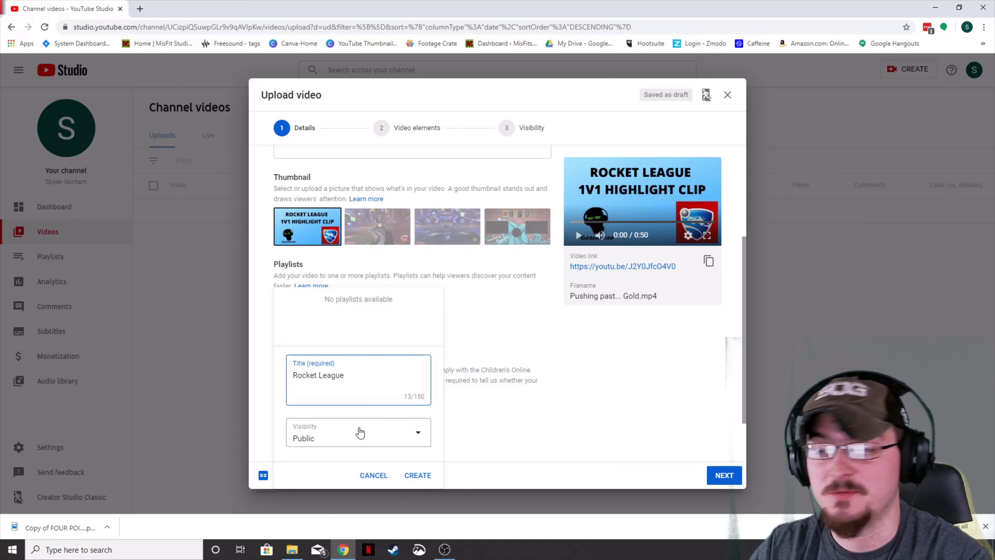
pyautogui.click(418, 475)
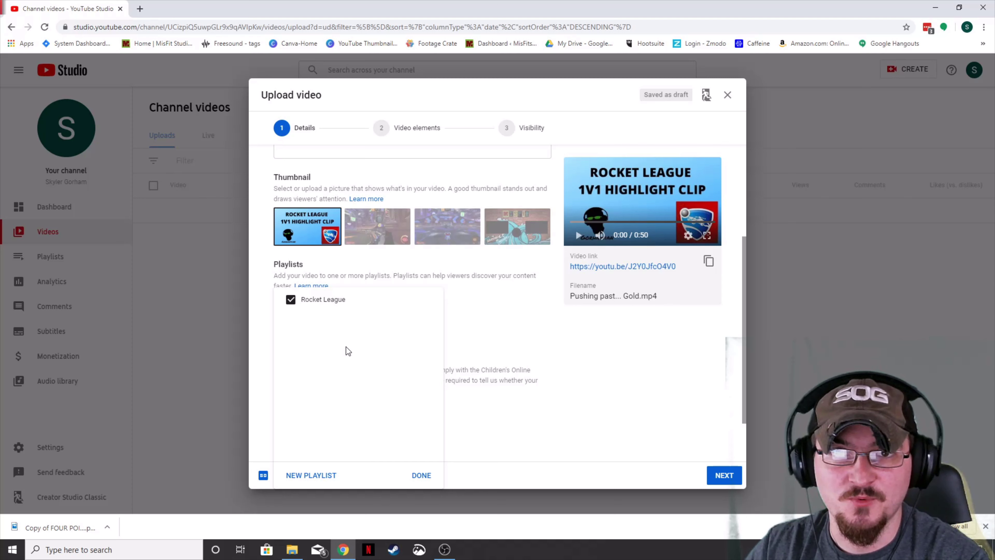
pyautogui.click(421, 475)
# Step: Mark the video as not made for kids and expand the advanced age restriction settings
pyautogui.scroll(-1, 435, 361)
pyautogui.scroll(-2, 434, 361)
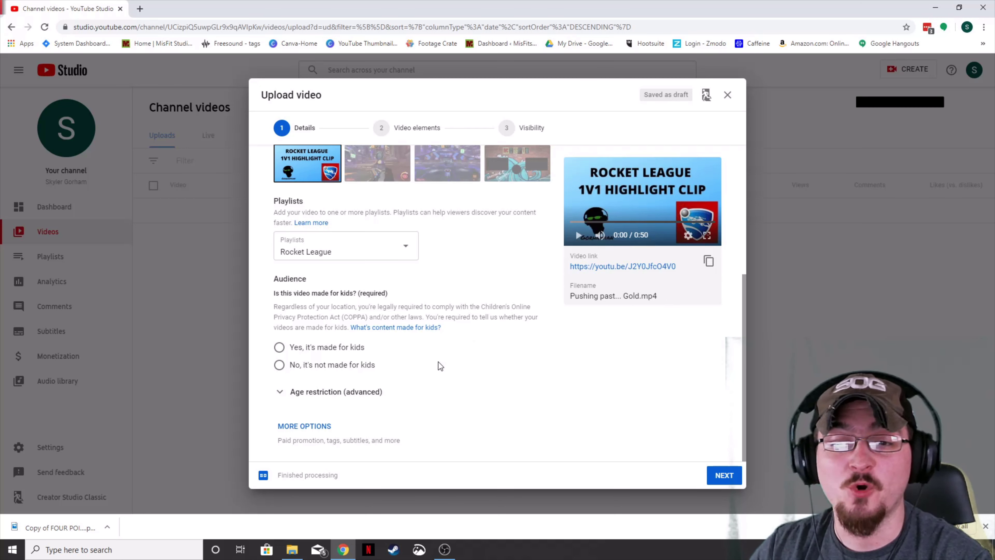
pyautogui.click(279, 365)
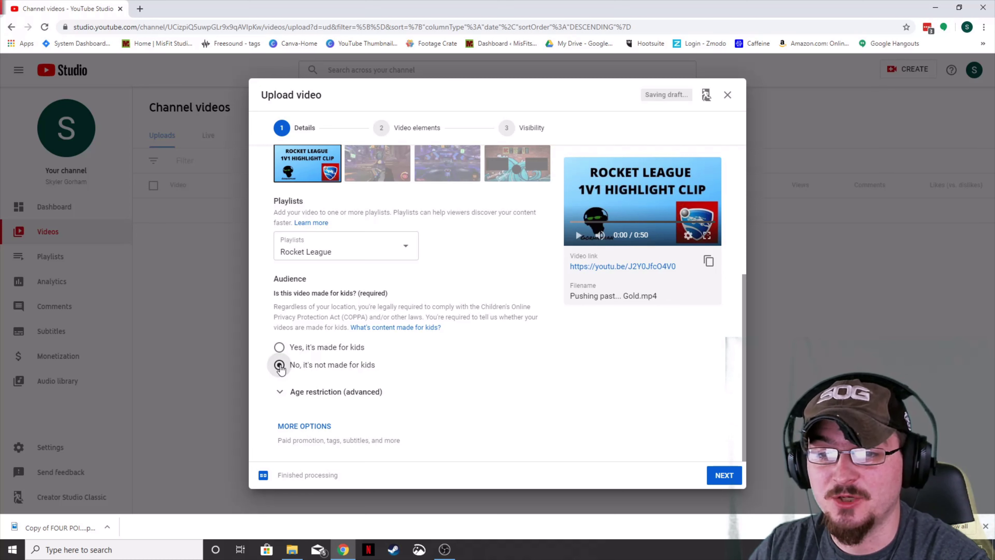
pyautogui.click(316, 392)
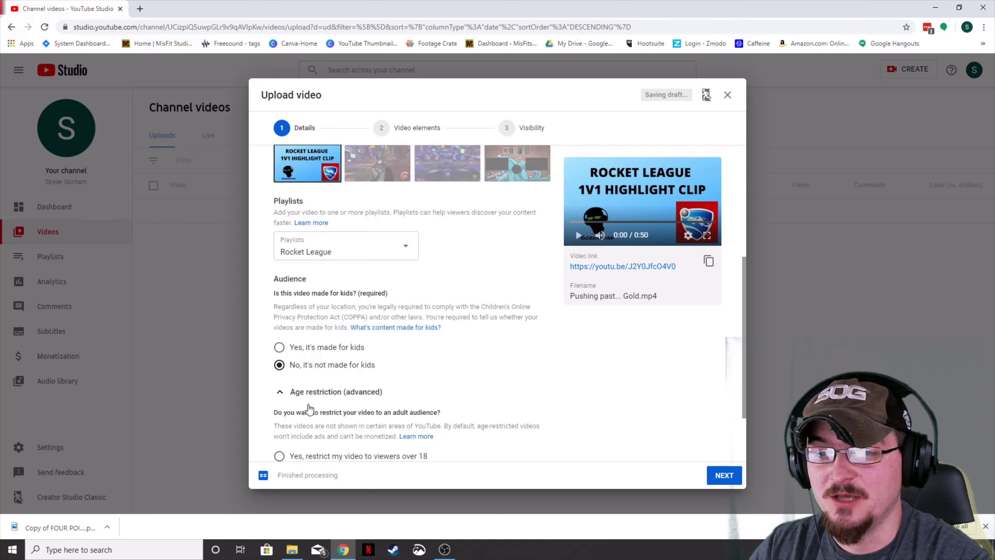
pyautogui.scroll(-2, 425, 392)
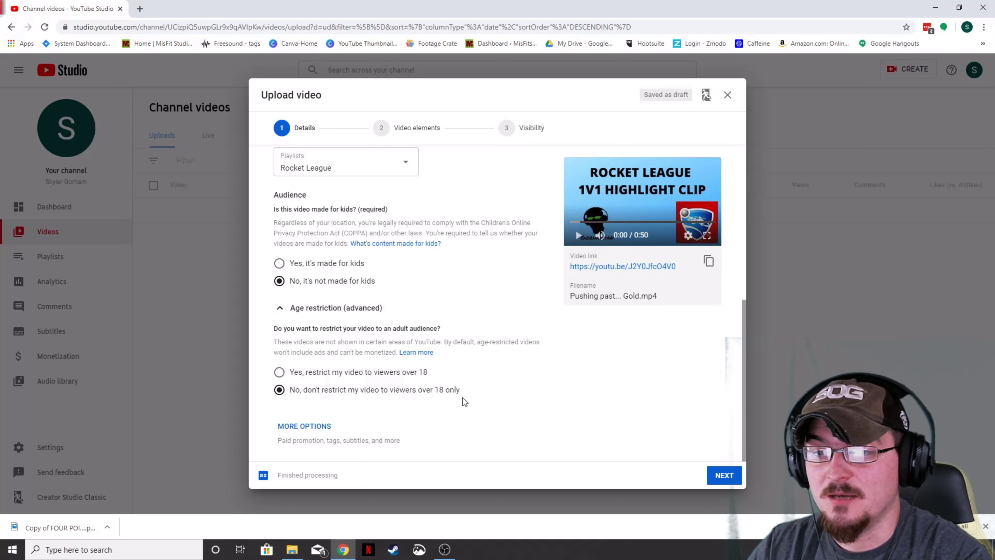
# Step: Show the additional options and add the tags Rocket League, Game Highlights, Gaming, 1V1, Gold, Ranked and Competitive
pyautogui.click(314, 427)
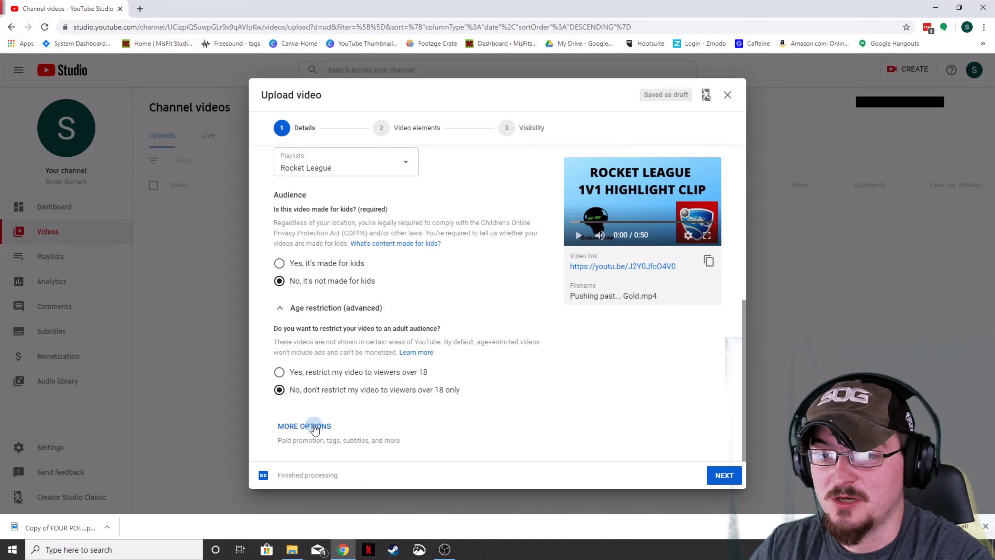
pyautogui.scroll(-2, 413, 399)
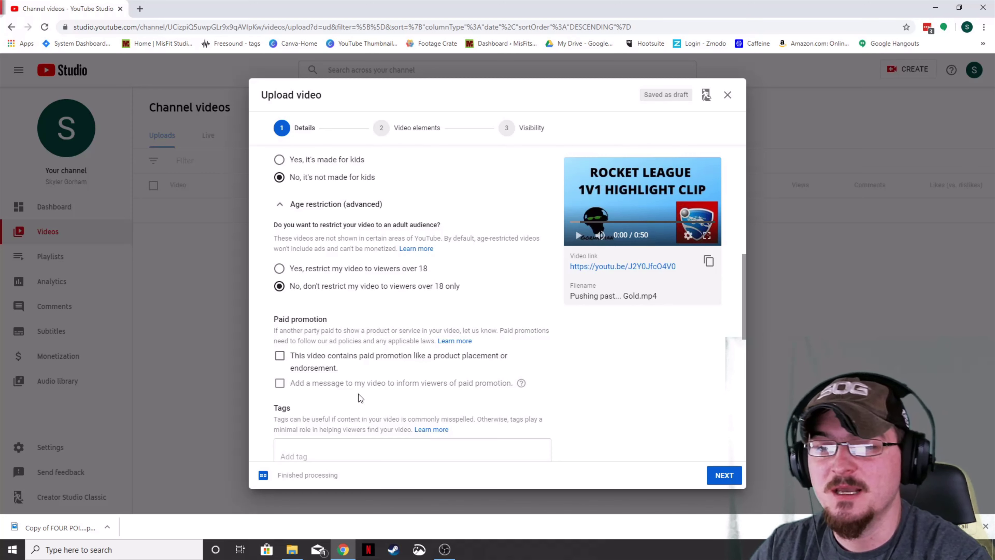
pyautogui.scroll(-3, 417, 394)
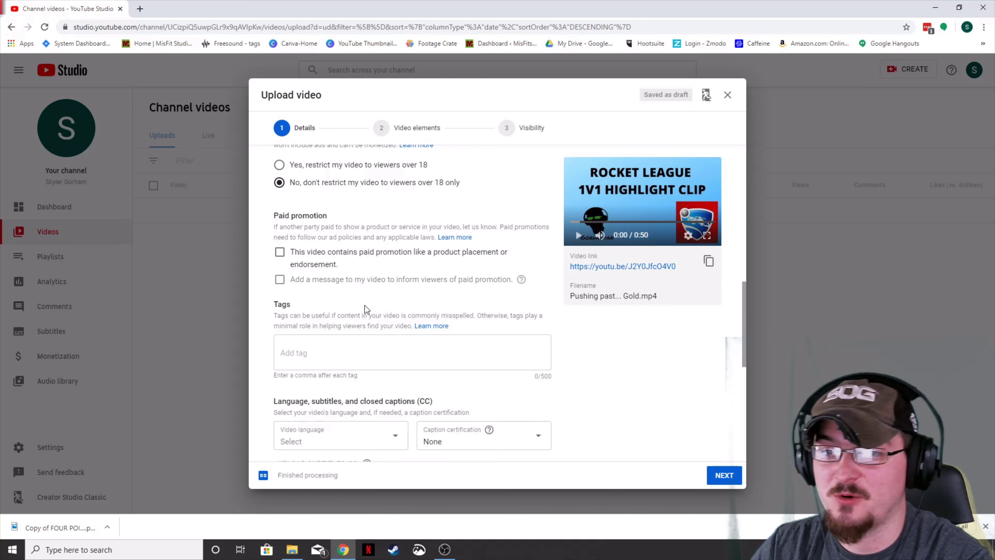
pyautogui.click(325, 347)
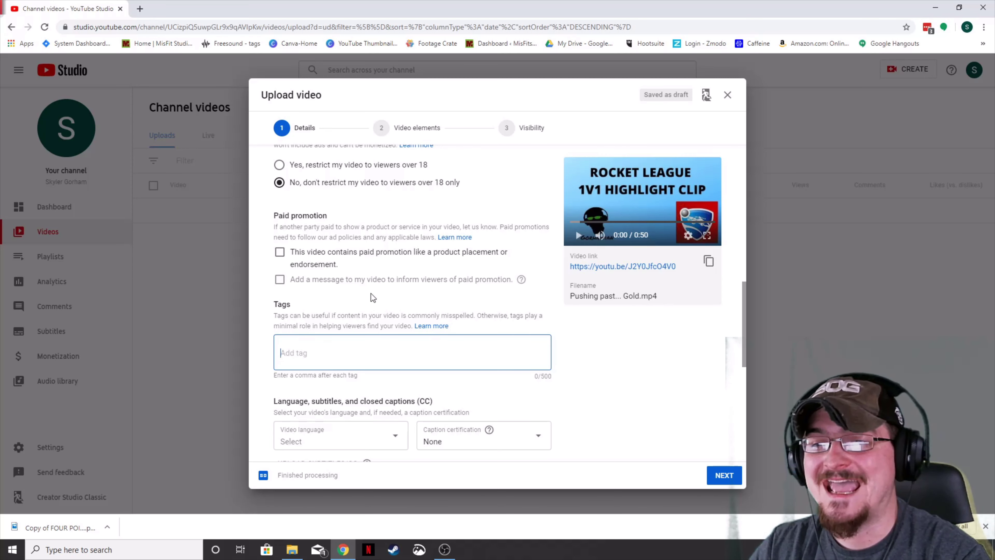
pyautogui.scroll(-2, 449, 279)
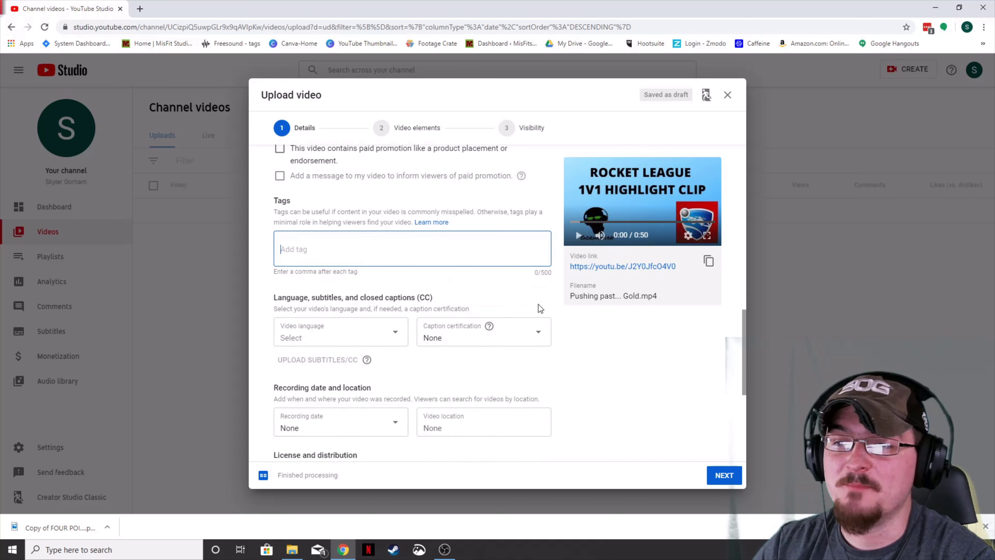
pyautogui.scroll(1, 544, 300)
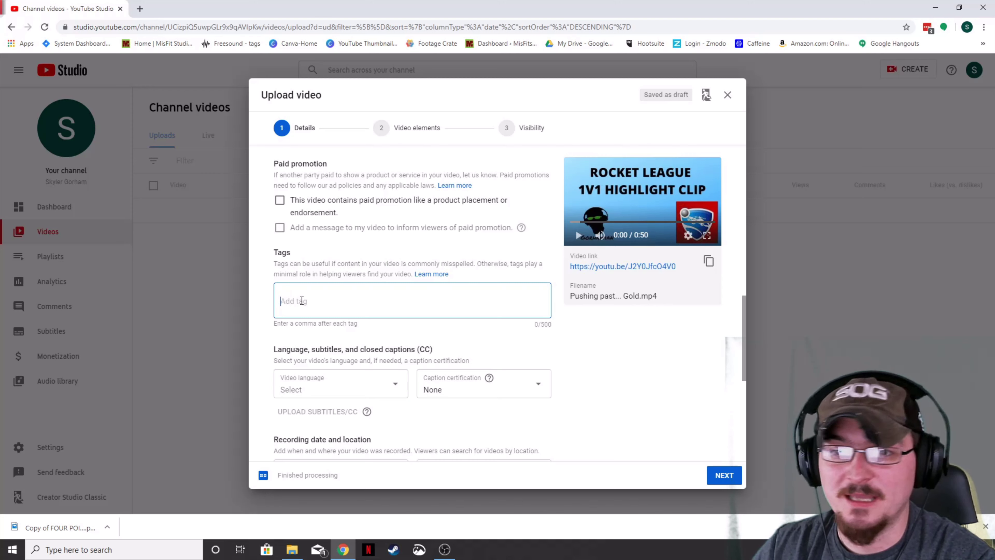
pyautogui.write('Rocket League, Game Highlights, Gaming, 1V1, Gold, Ranked, Competitive')
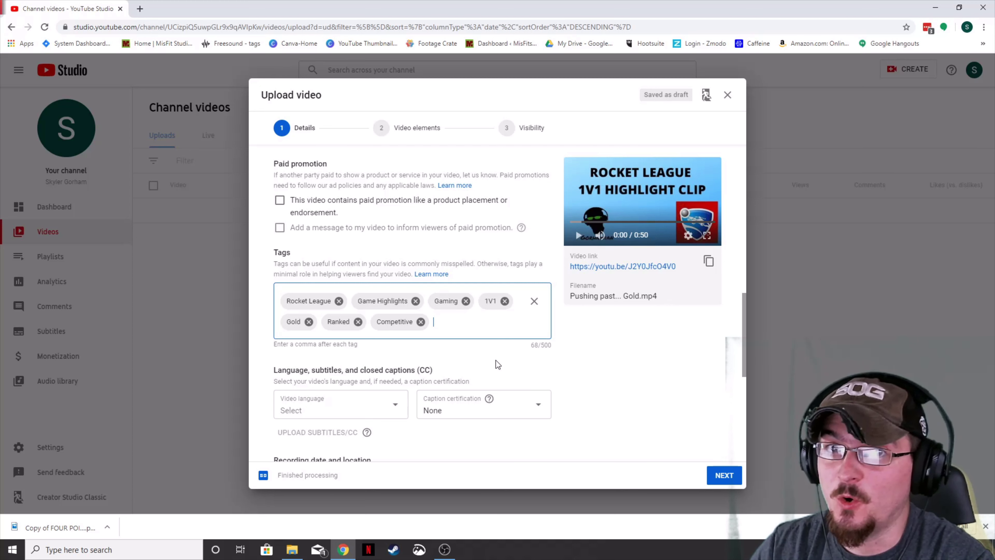
# Step: Review the language, recording date, license and distribution options, and set the video's category to Gaming
pyautogui.scroll(-3, 495, 367)
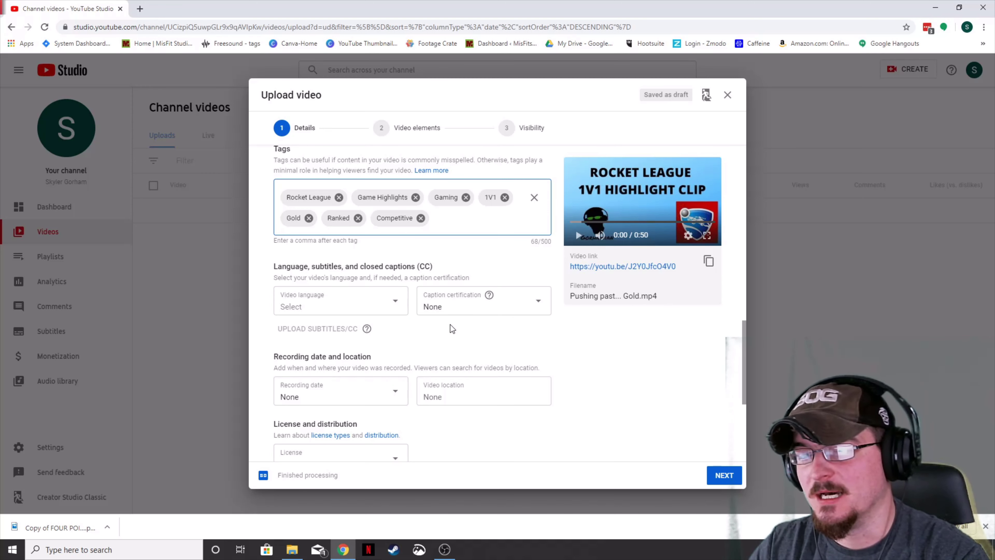
pyautogui.scroll(-3, 450, 328)
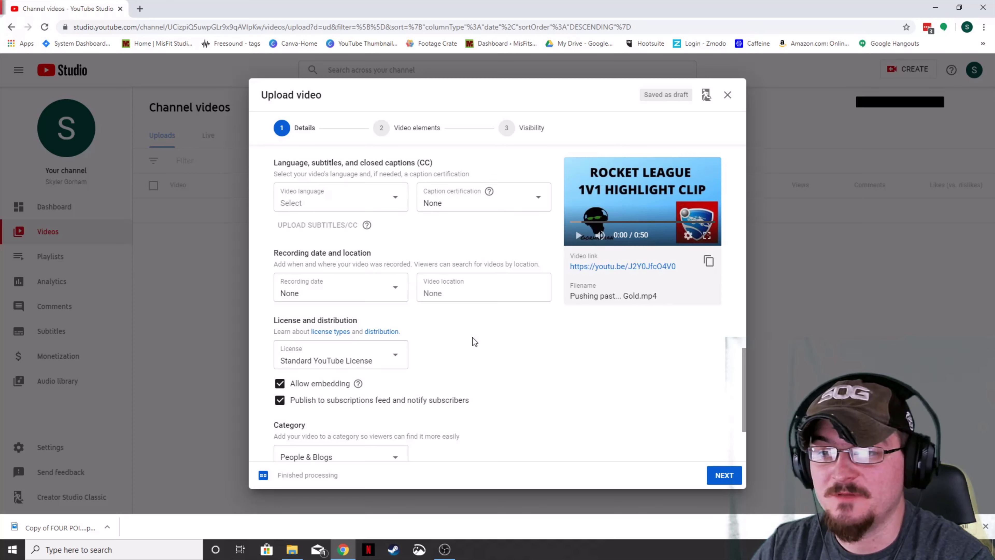
pyautogui.scroll(1, 472, 337)
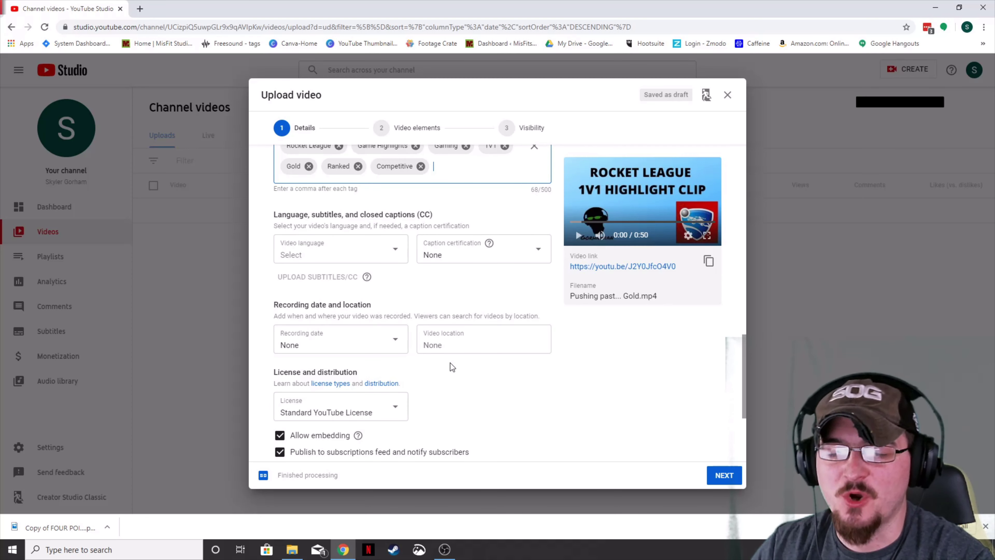
pyautogui.scroll(-2, 452, 366)
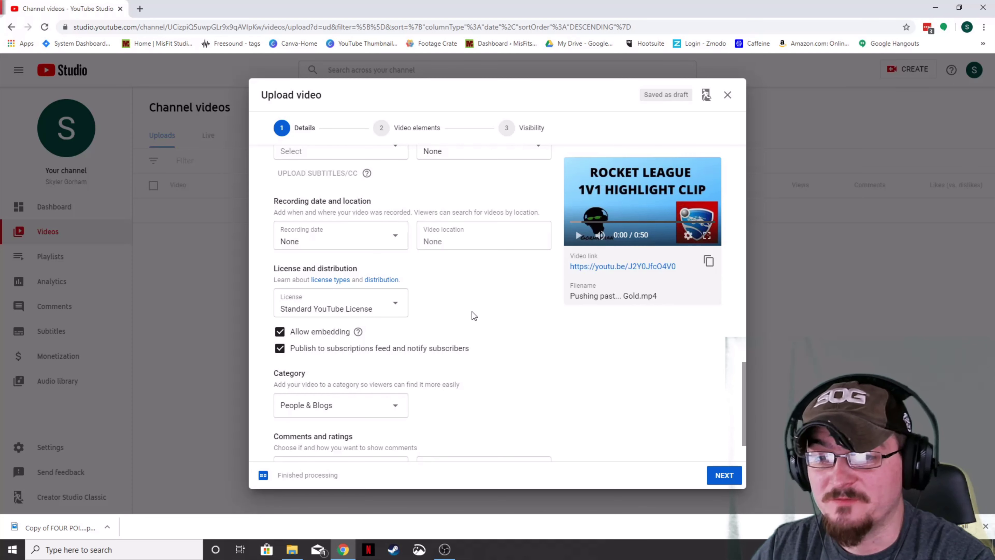
pyautogui.scroll(-1, 472, 311)
pyautogui.scroll(3, 346, 278)
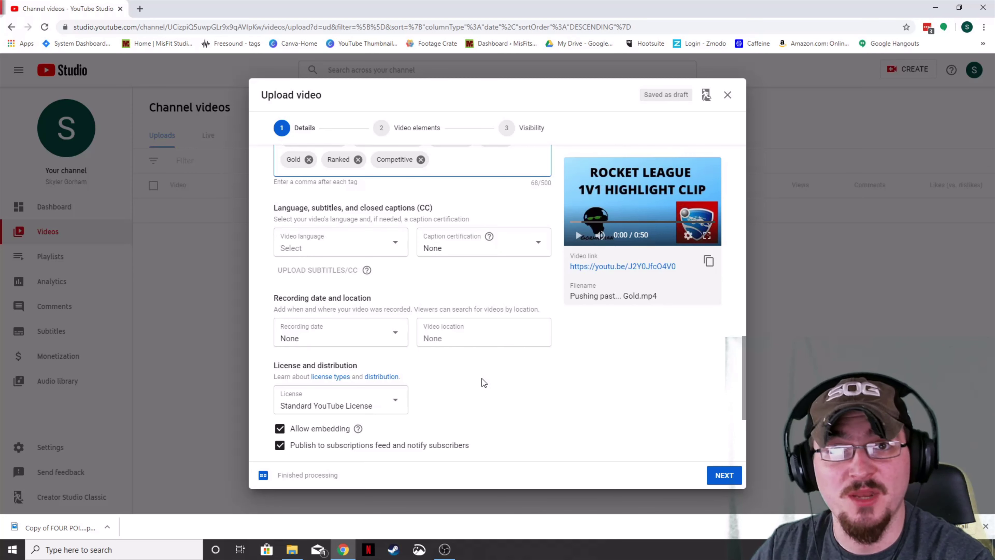
pyautogui.scroll(-3, 482, 378)
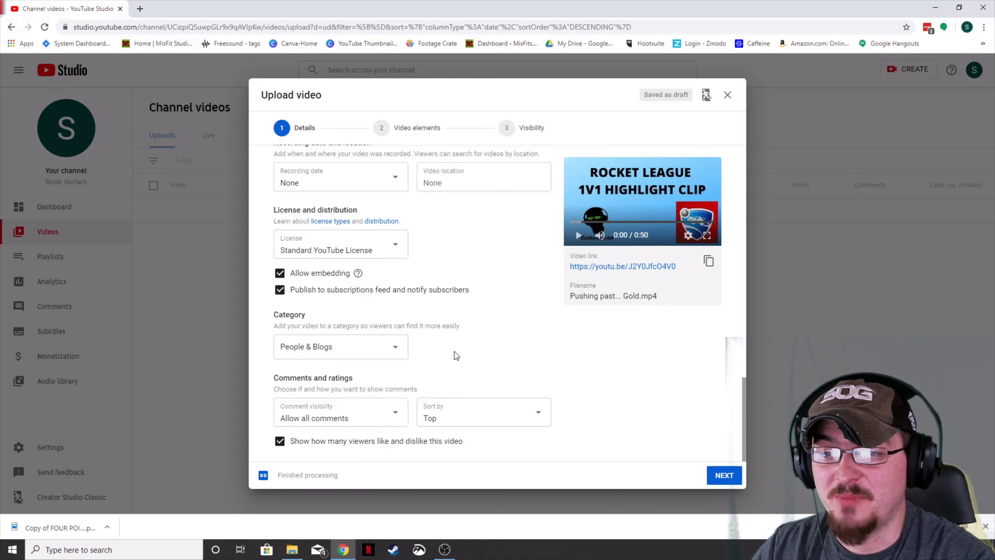
pyautogui.click(395, 351)
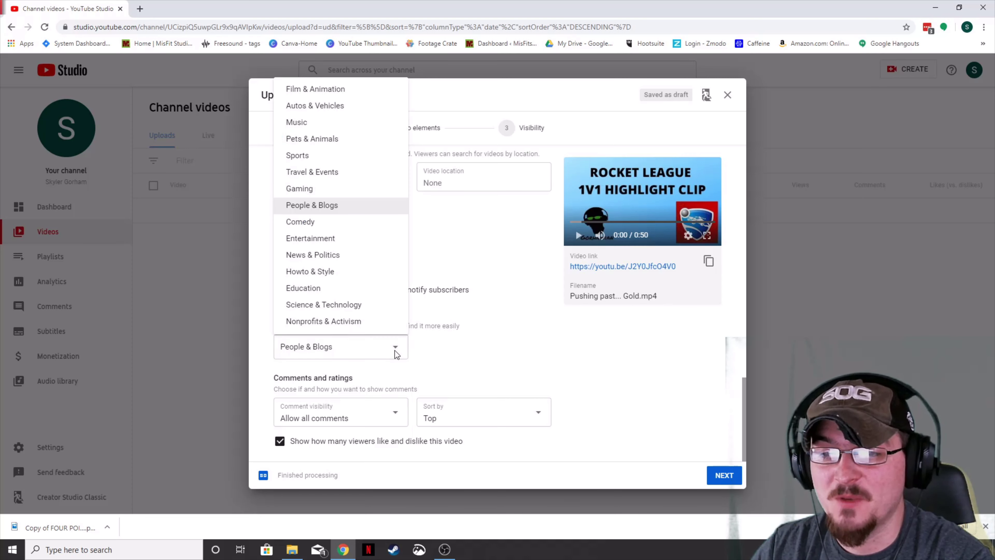
pyautogui.click(309, 191)
# Step: Set the optional game title to Rocket League, choosing the 2015 game from the suggestions
pyautogui.scroll(-1, 392, 380)
pyautogui.click(318, 348)
pyautogui.write('Rocke')
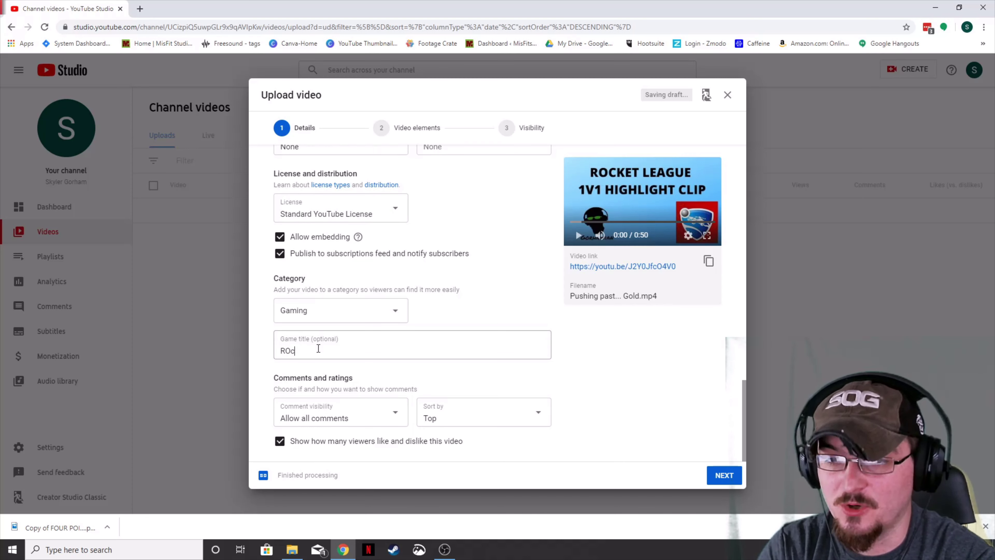
pyautogui.press('BackSpace')
pyautogui.press('BackSpace')
pyautogui.press('BackSpace')
pyautogui.write('cket')
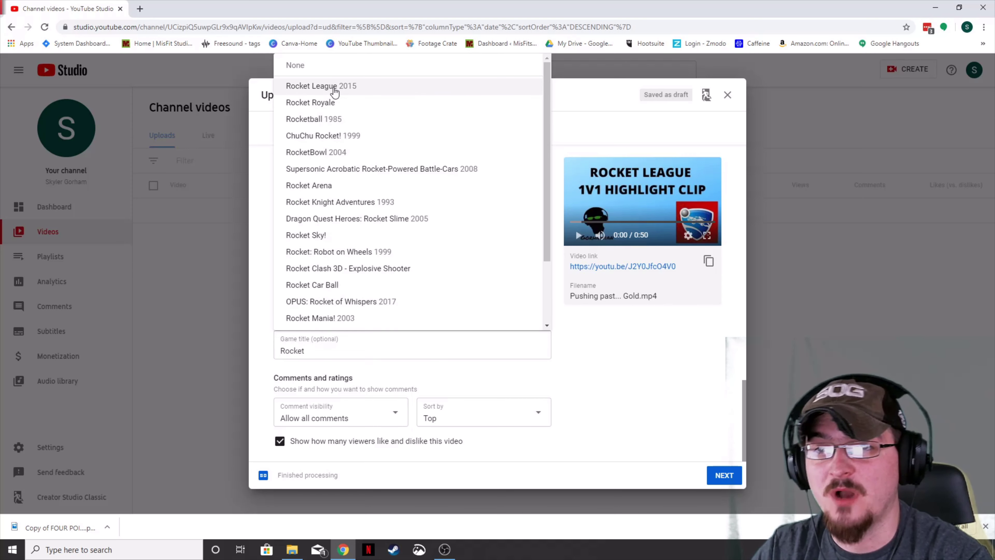
pyautogui.click(332, 87)
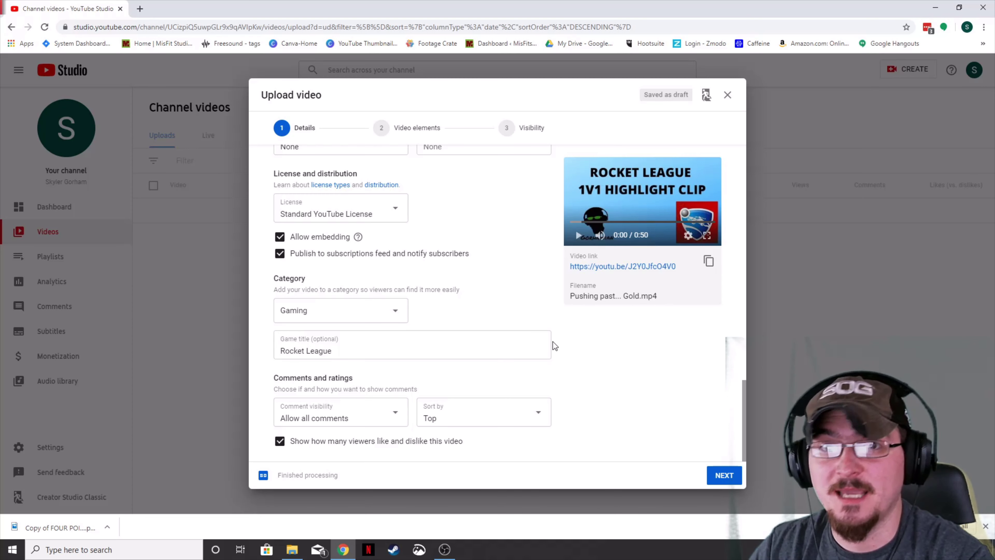
# Step: Finish the video details and continue to the visibility settings without adding an end screen or cards
pyautogui.scroll(6, 476, 305)
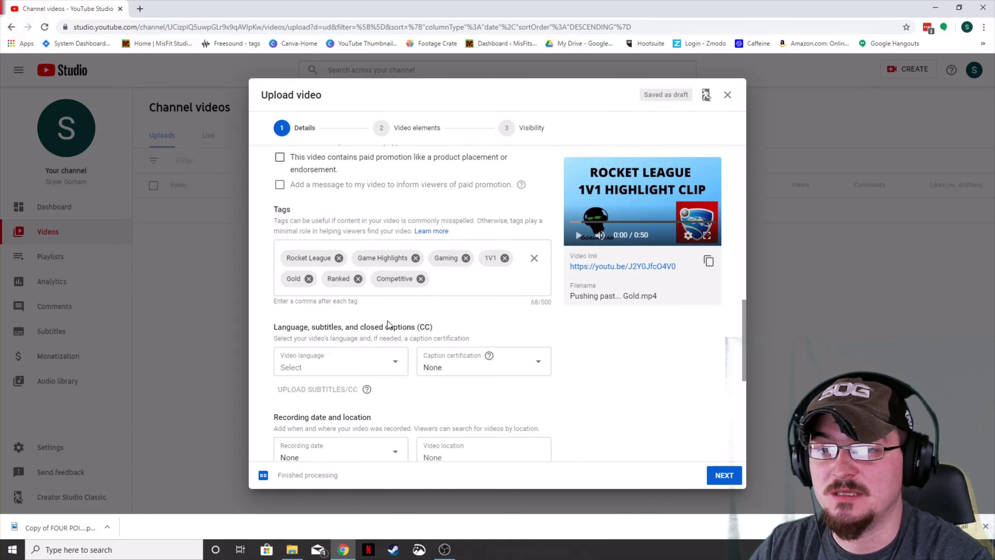
pyautogui.scroll(-6, 466, 320)
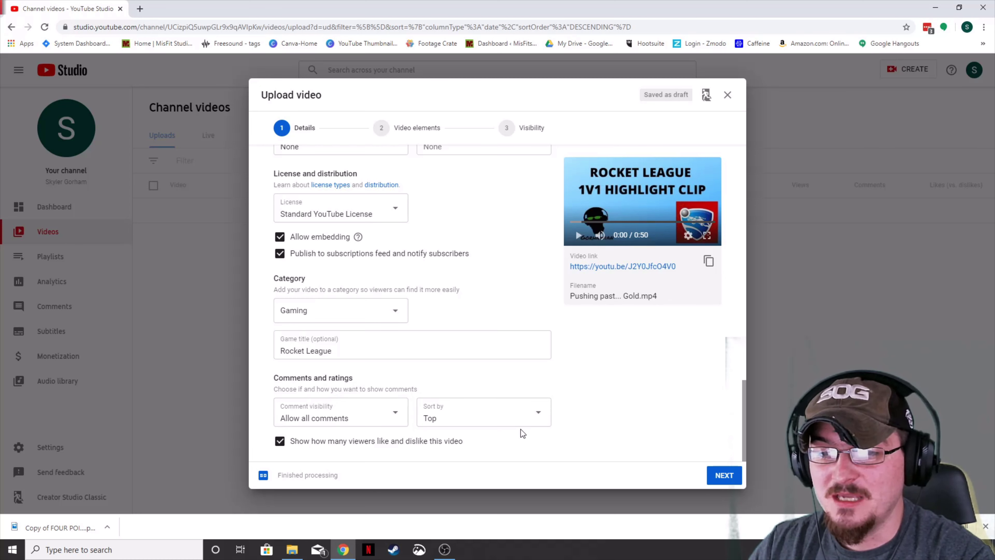
pyautogui.click(718, 474)
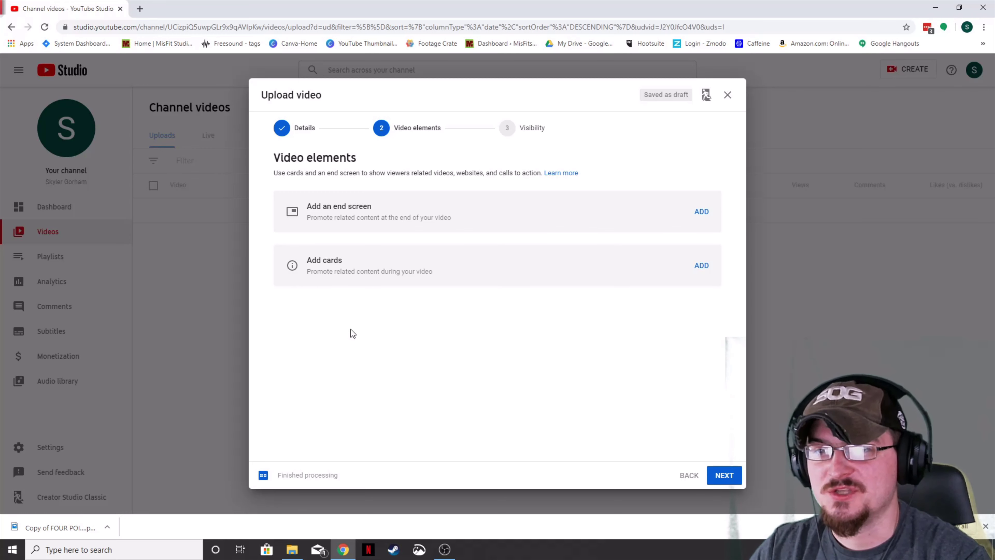
pyautogui.click(721, 478)
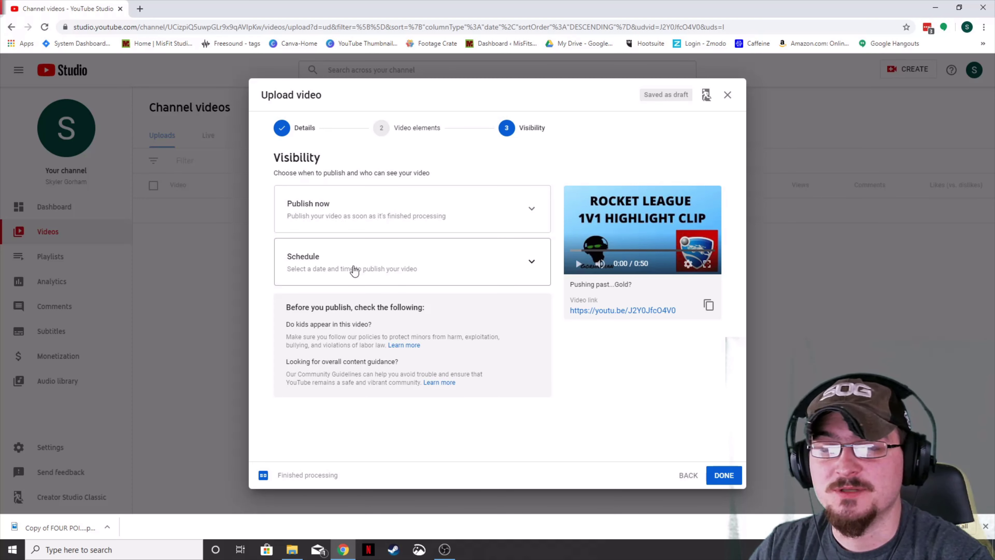
# Step: Check the scheduling options, publish the video immediately with Public visibility, and dismiss the sharing dialog
pyautogui.click(531, 208)
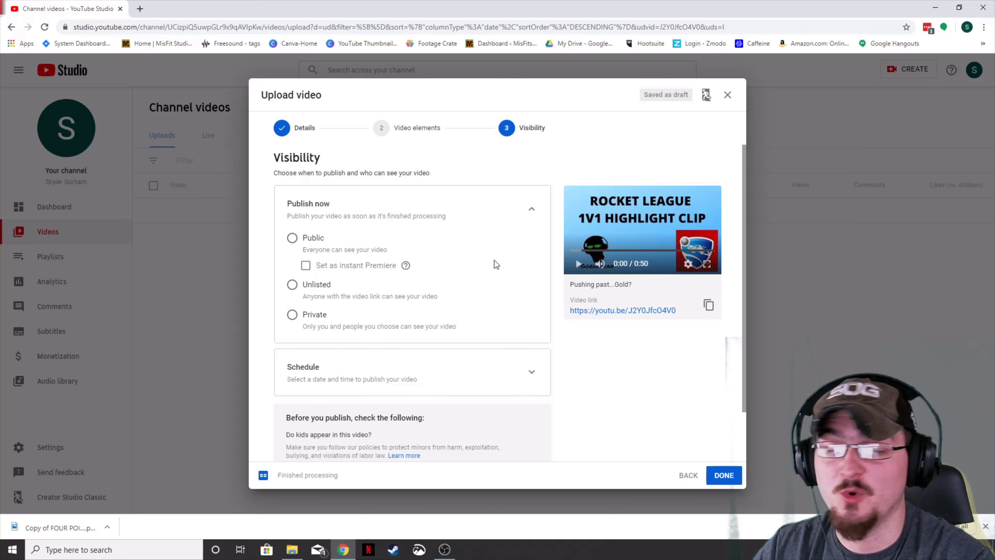
pyautogui.click(292, 238)
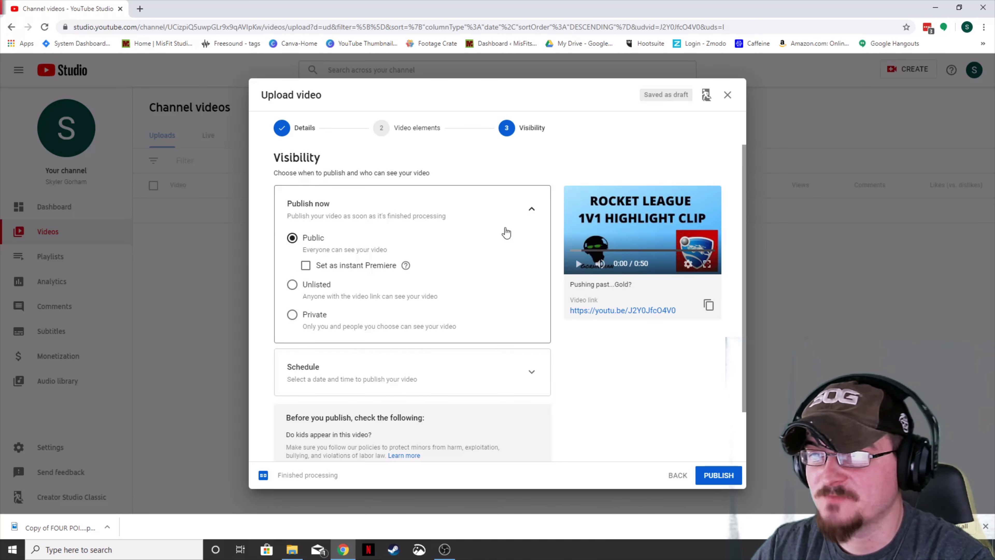
pyautogui.click(529, 372)
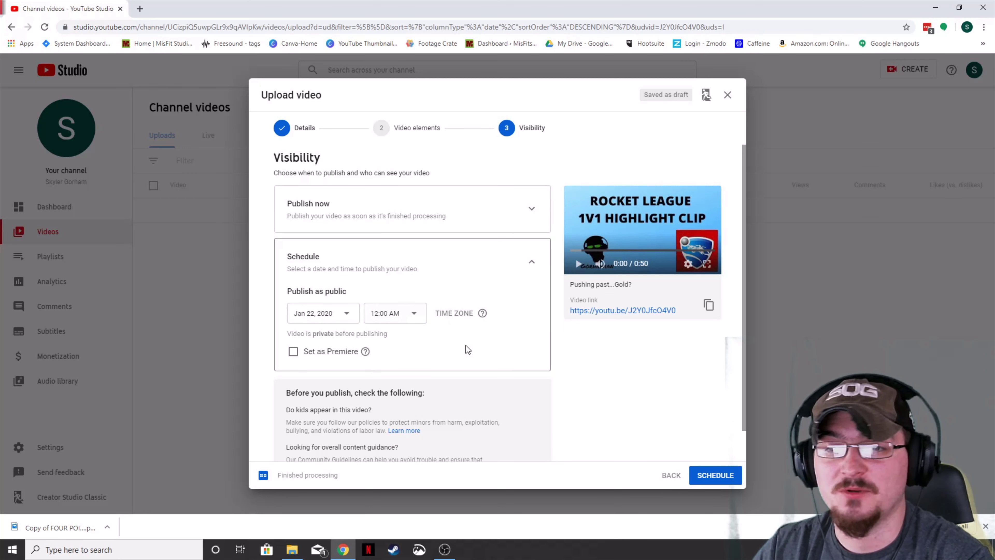
pyautogui.click(382, 212)
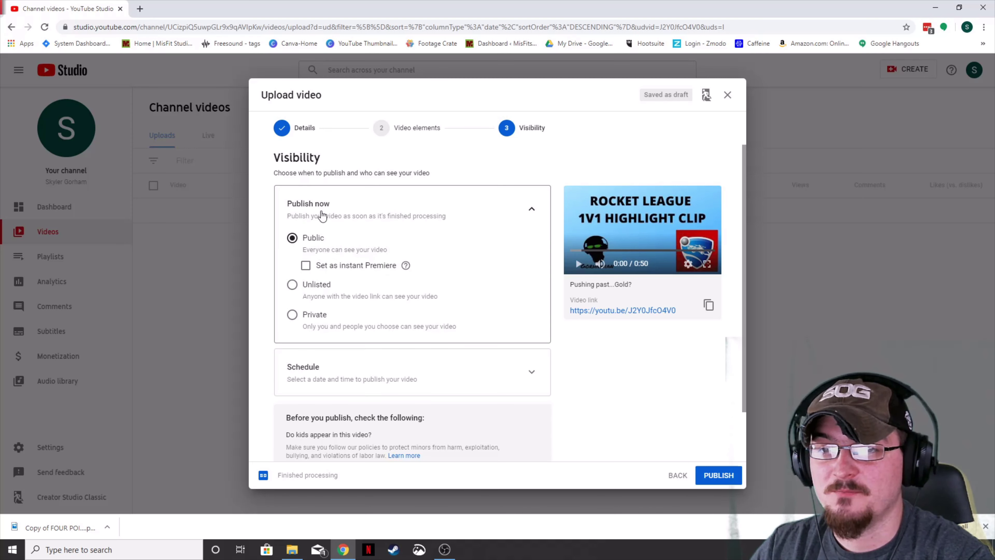
pyautogui.click(720, 475)
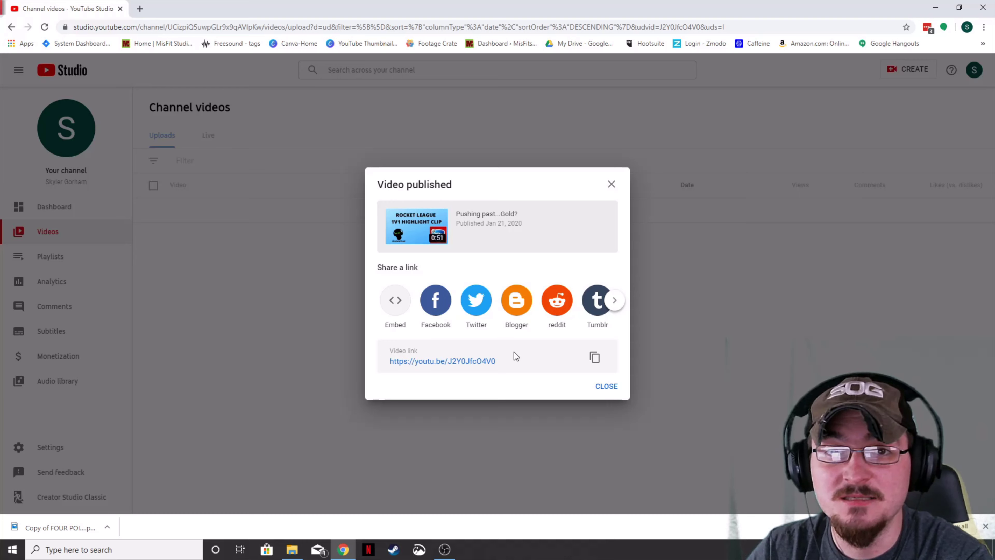
pyautogui.click(607, 386)
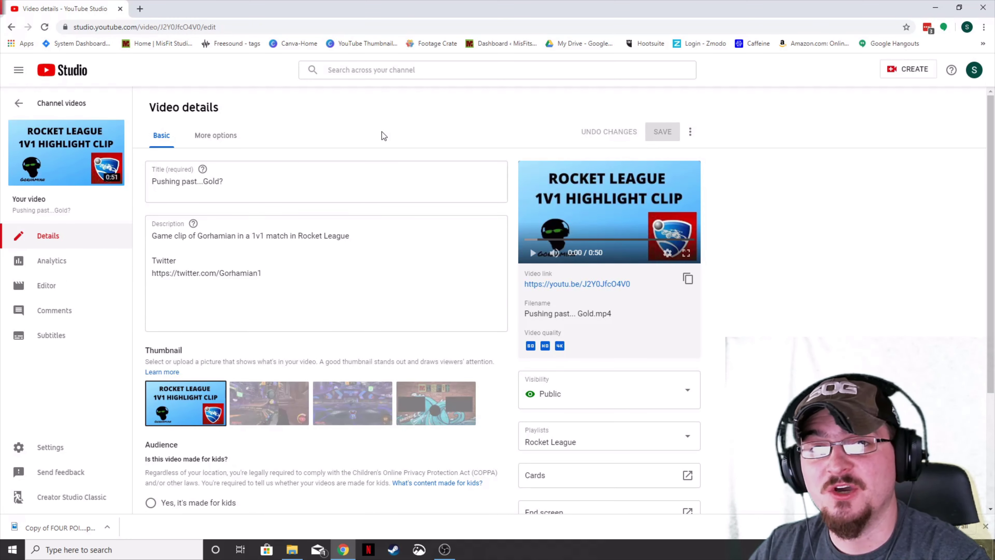
# Step: Open the published video's details from the channel's video list and copy its video link
pyautogui.click(39, 103)
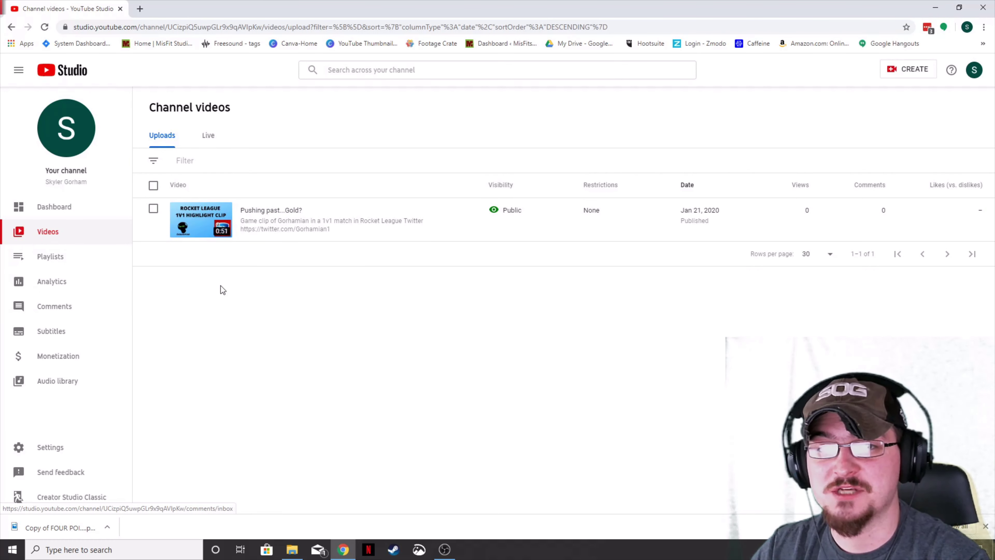
pyautogui.click(200, 220)
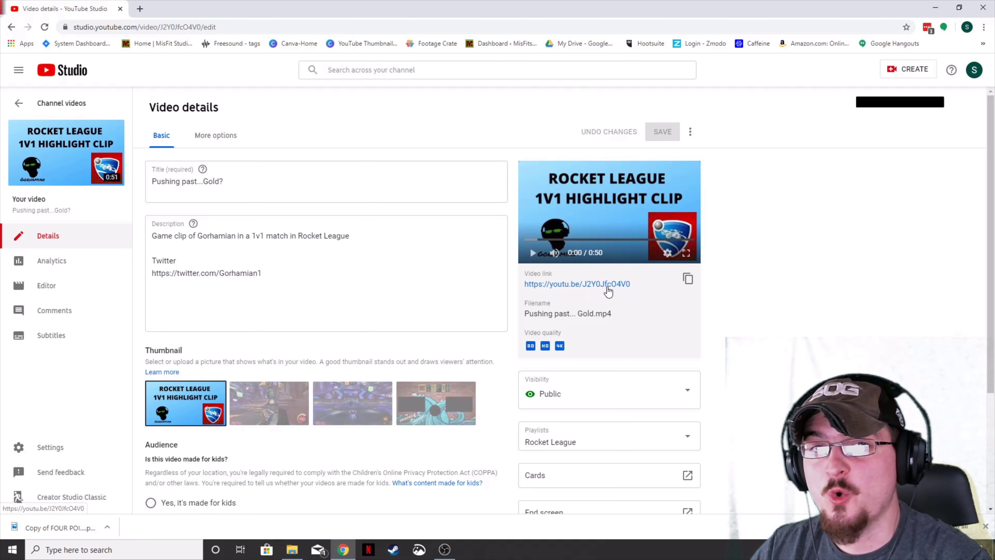
pyautogui.click(688, 279)
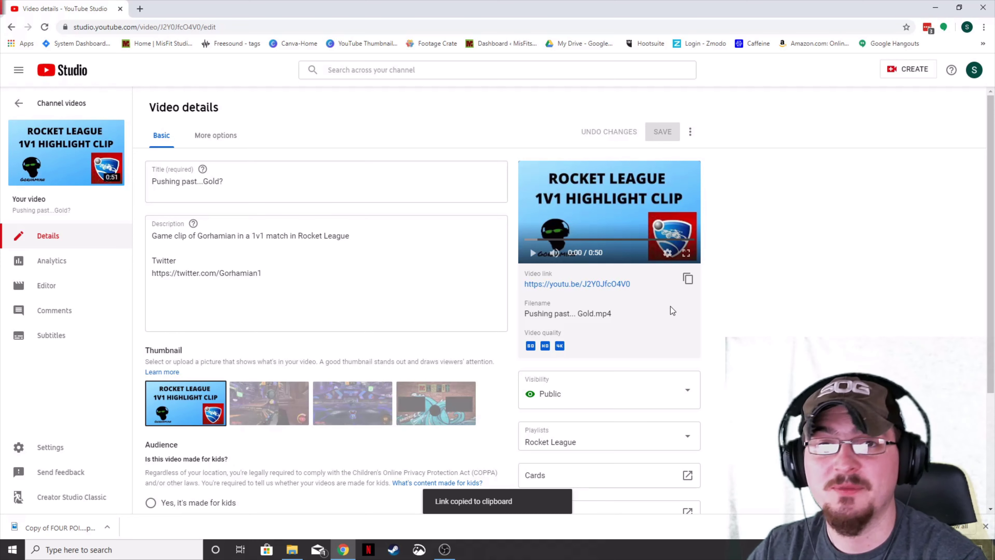
# Step: Open the copied video link in a new browser tab and pause the playback
pyautogui.click(140, 8)
pyautogui.rightClick(317, 26)
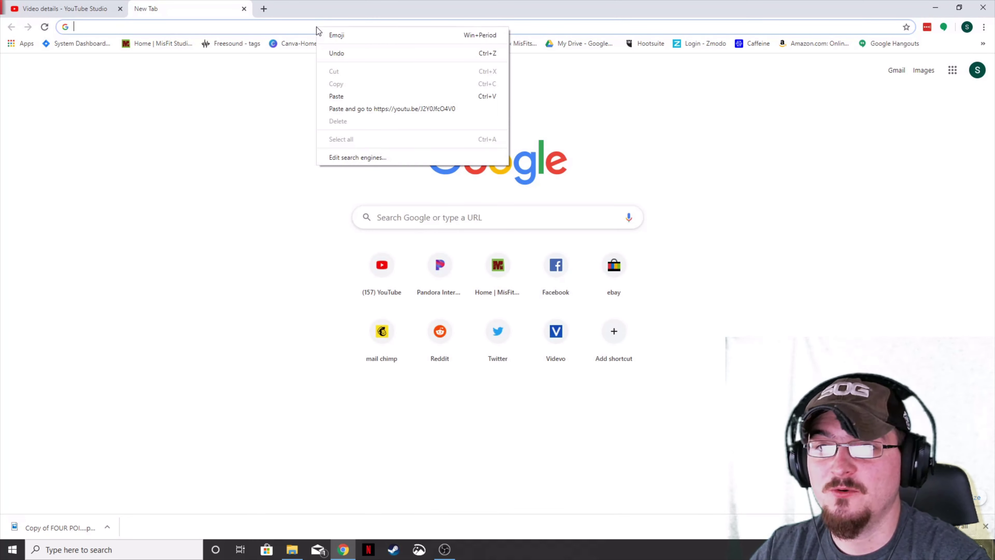
pyautogui.click(347, 91)
pyautogui.press('Return')
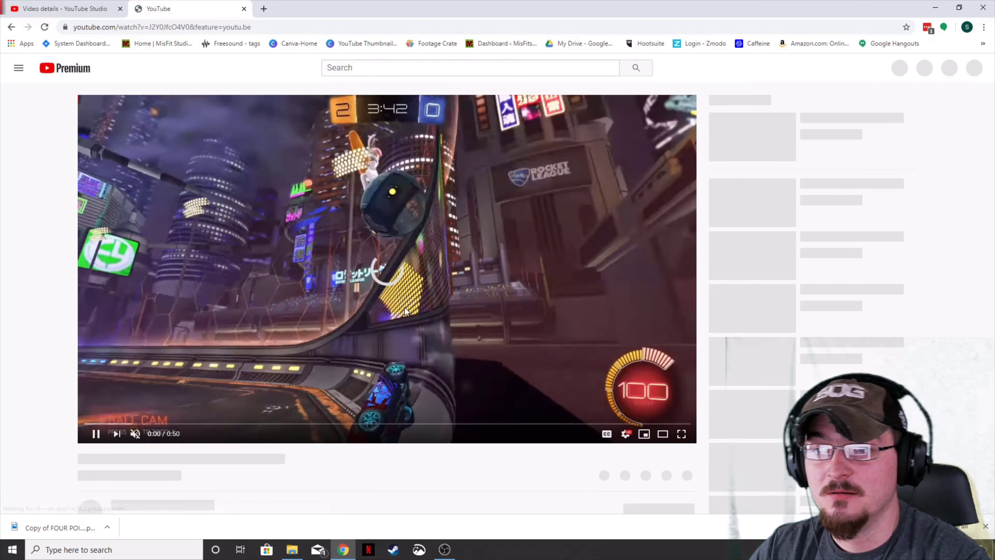
pyautogui.click(404, 307)
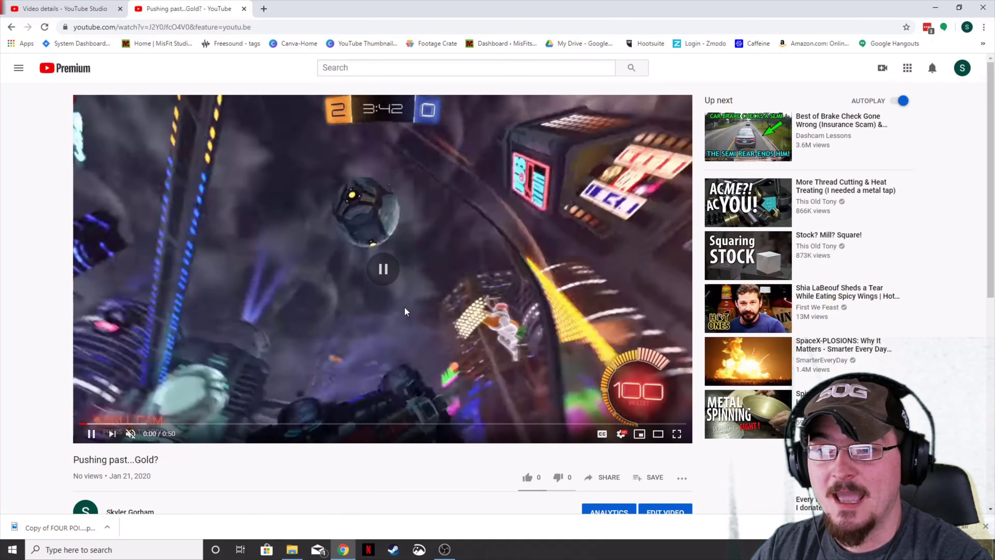